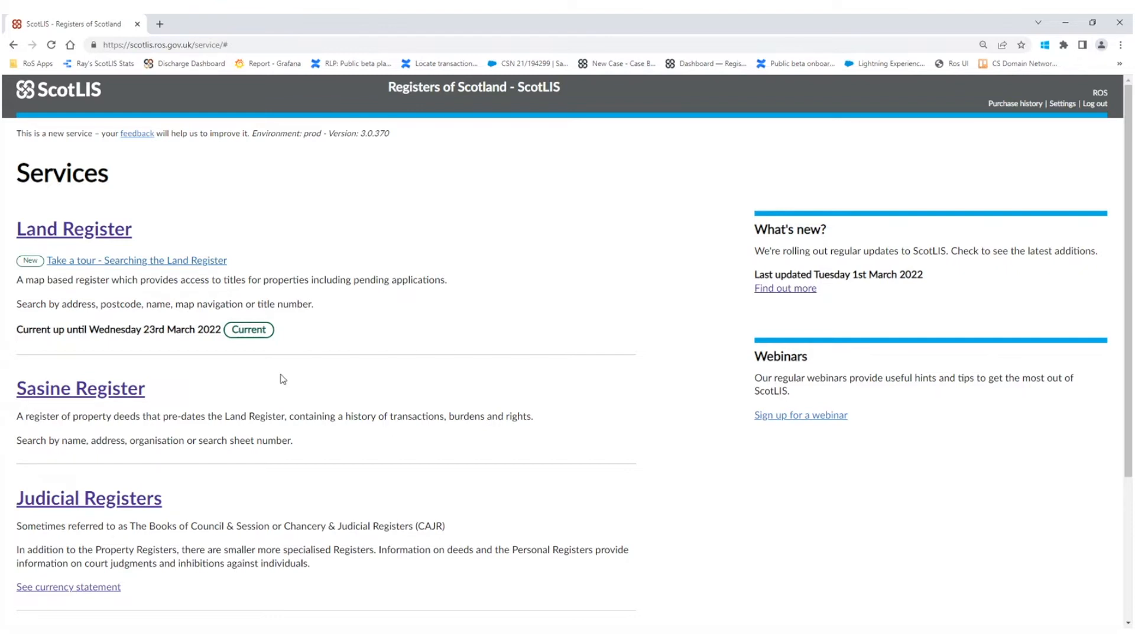
- Open the Sasine Register's search by name and view the list of available counties
click(135, 390)
click(45, 348)
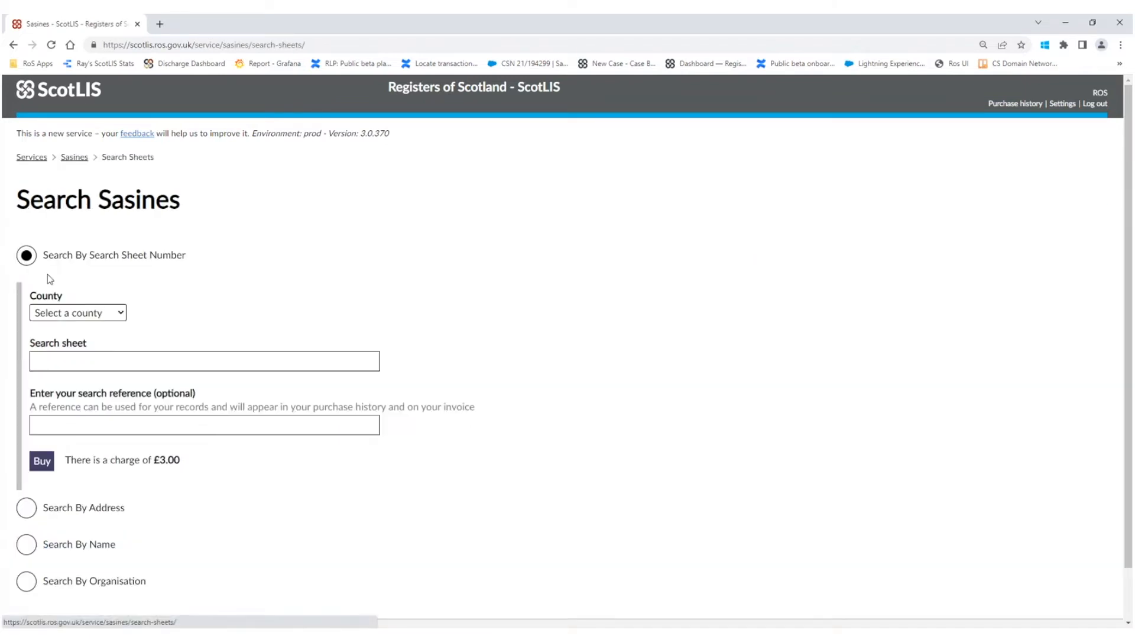
click(45, 546)
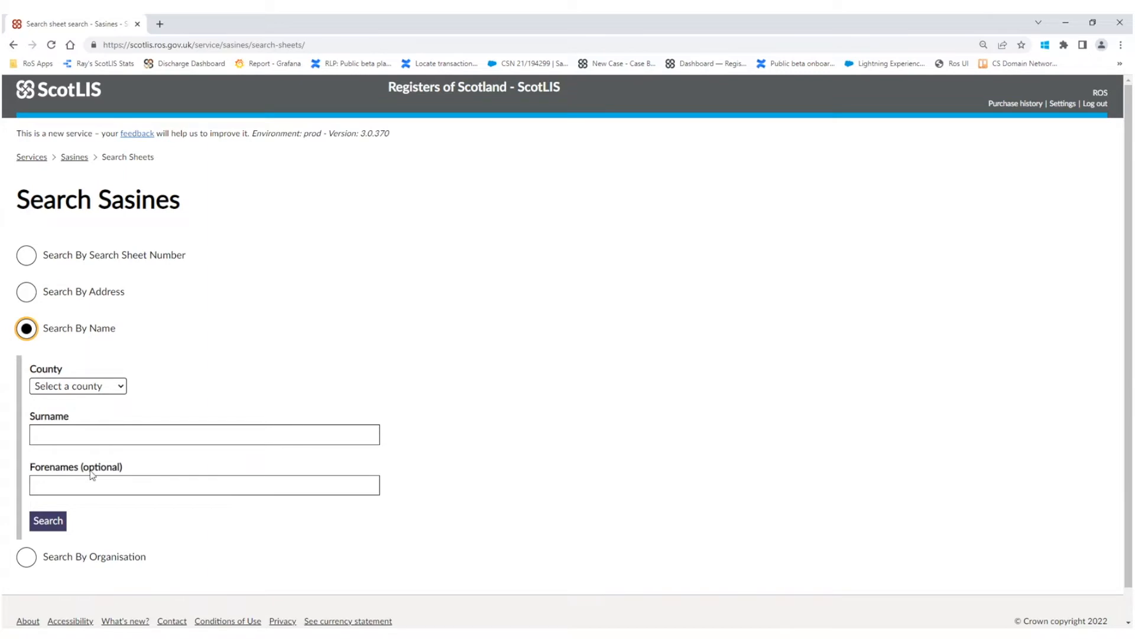
click(113, 391)
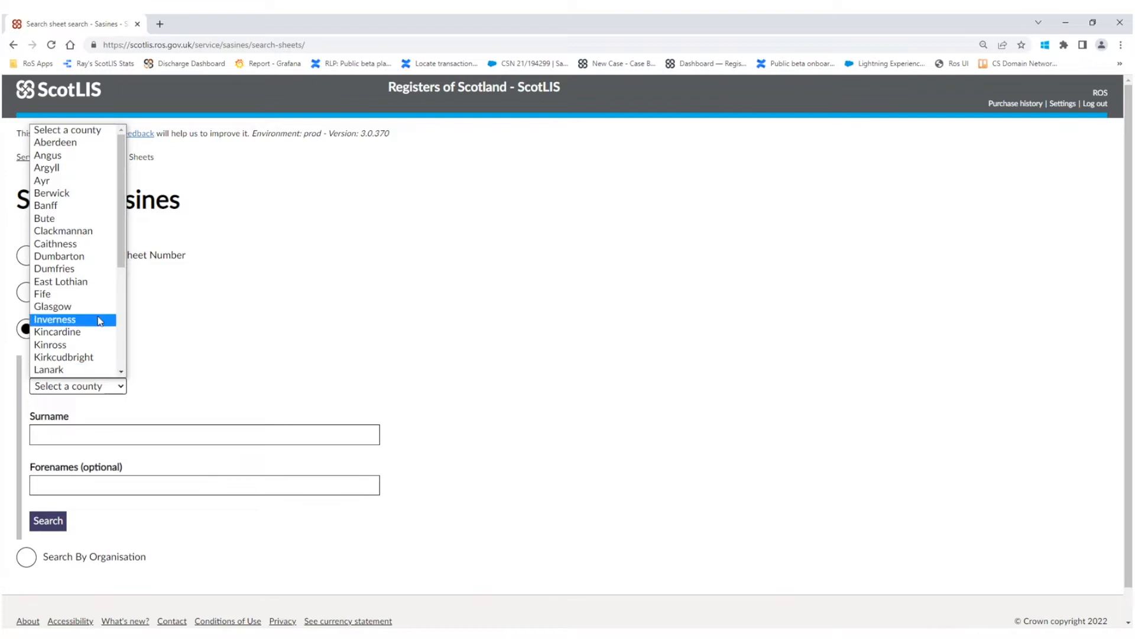
click(260, 368)
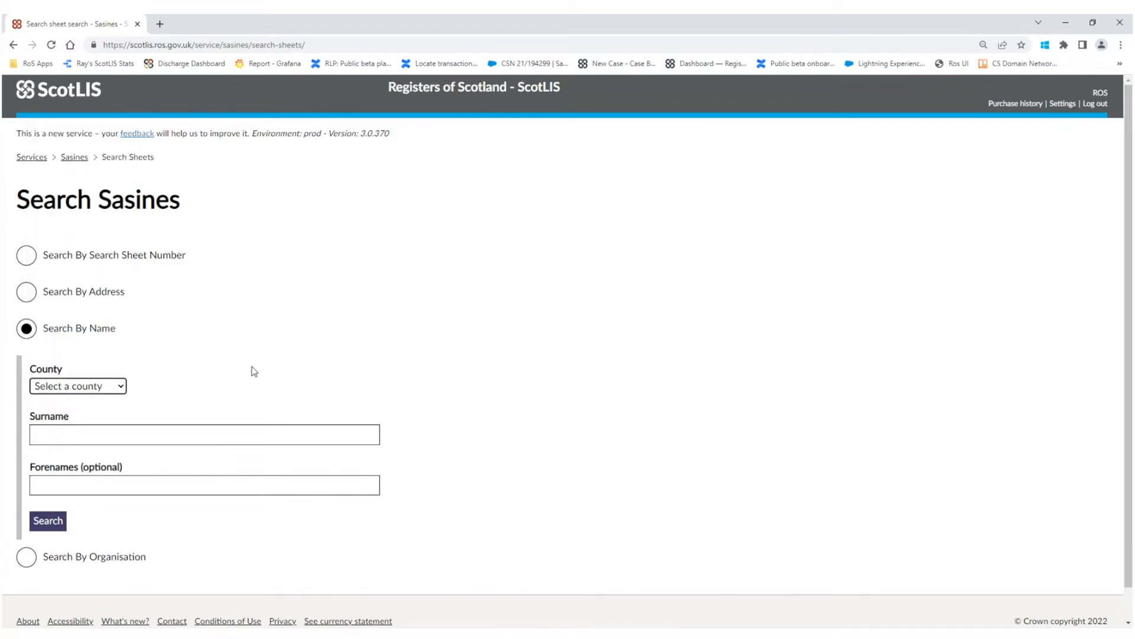
- Check the county boundaries on the Land Register map by switching the Counties layer on and off, and close the layer list
click(93, 104)
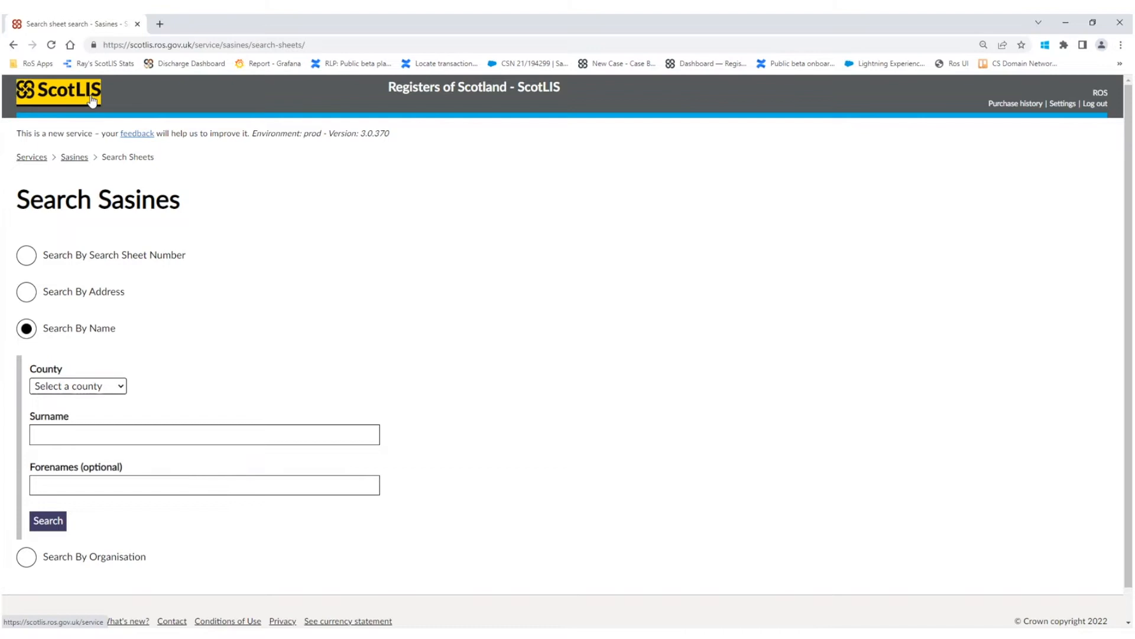
click(85, 230)
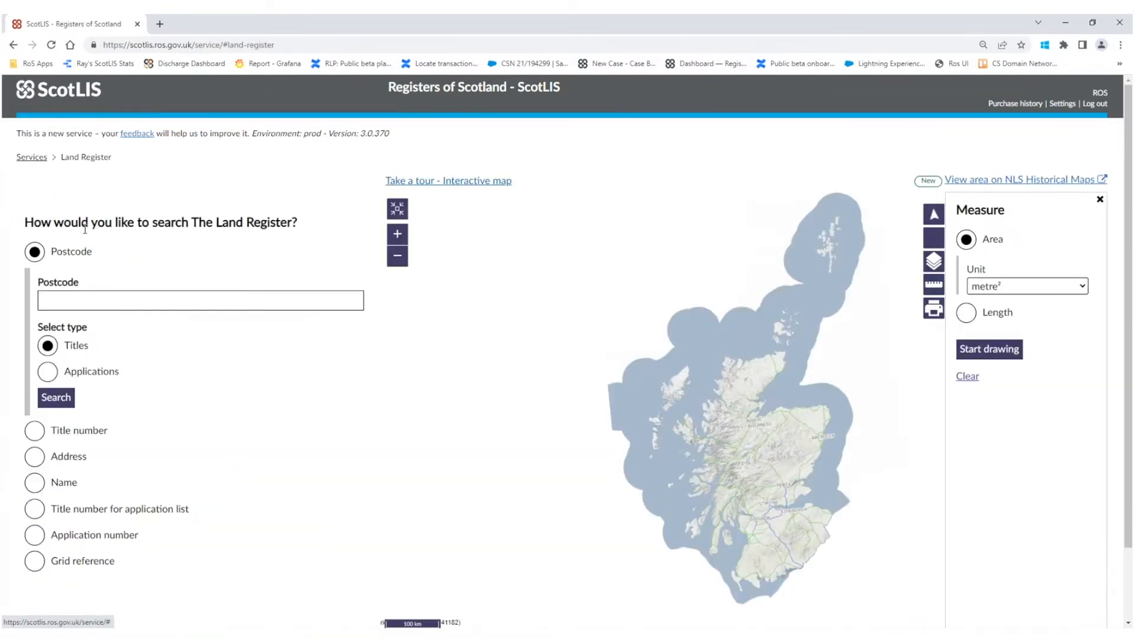
click(933, 264)
click(966, 325)
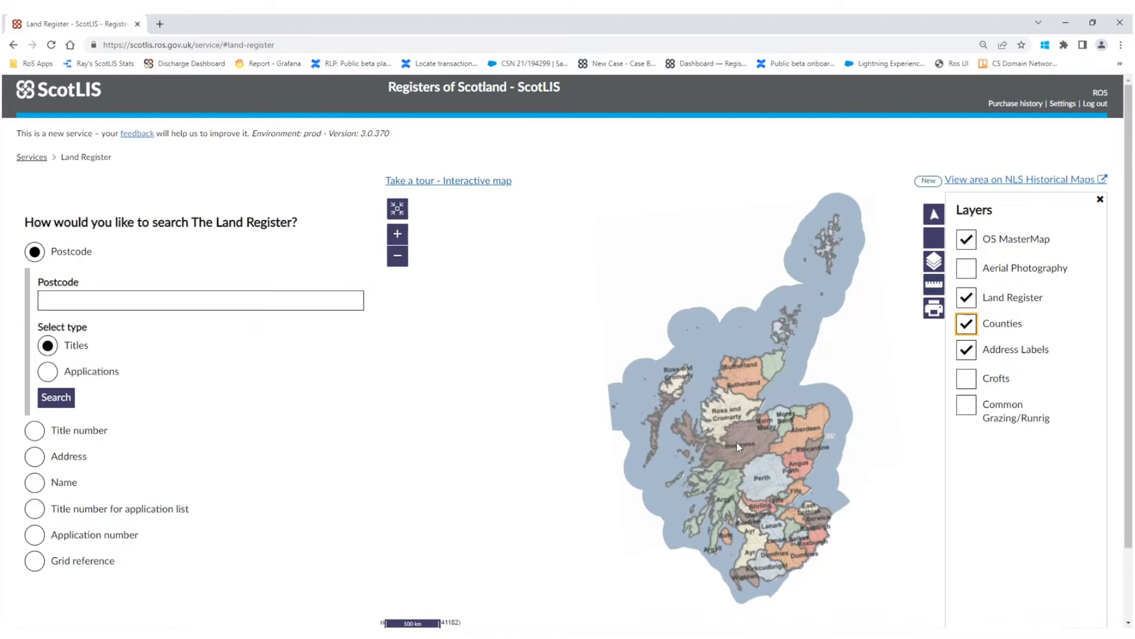
click(968, 327)
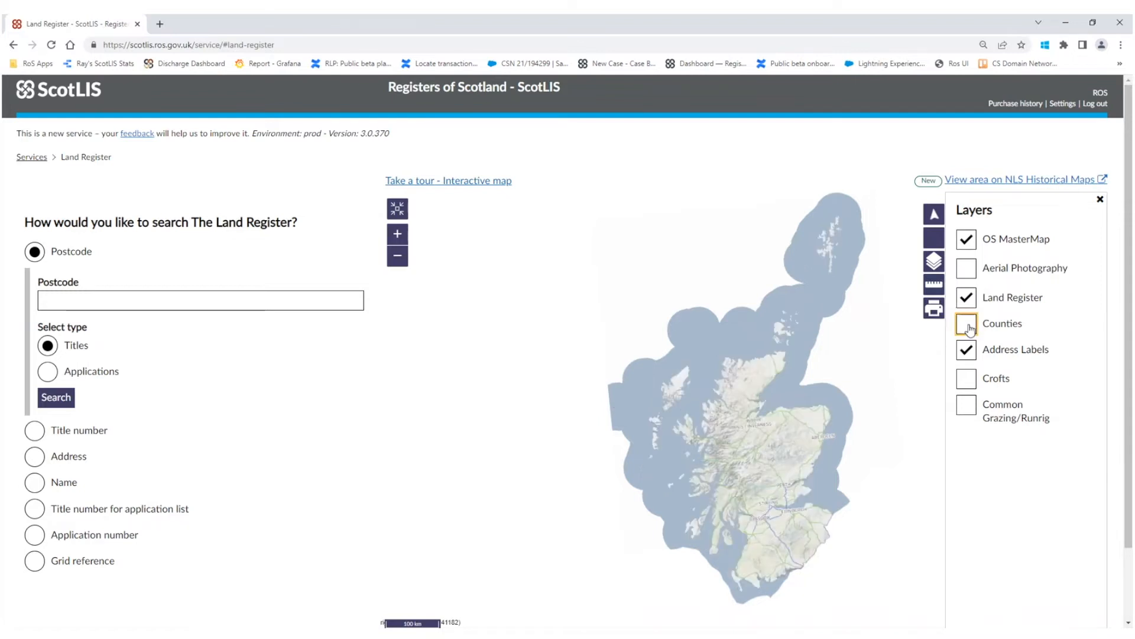
click(1100, 200)
- Return to the Sasine Register's search by name and choose Inverness as the county
click(28, 159)
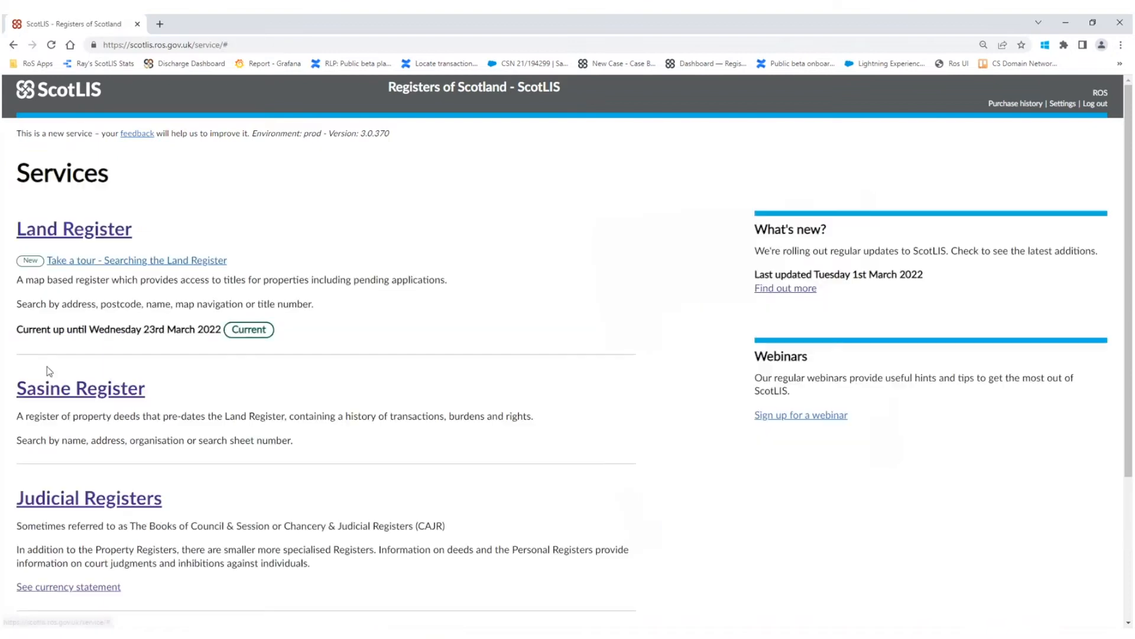
click(53, 388)
click(67, 278)
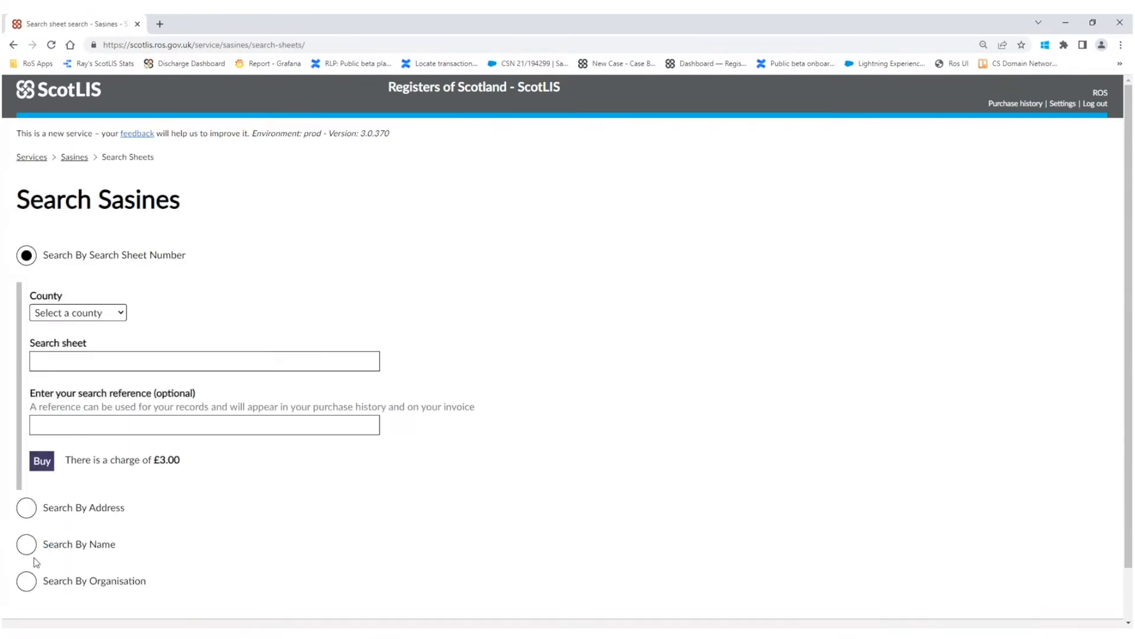
click(26, 544)
click(99, 387)
key(i)
key(Return)
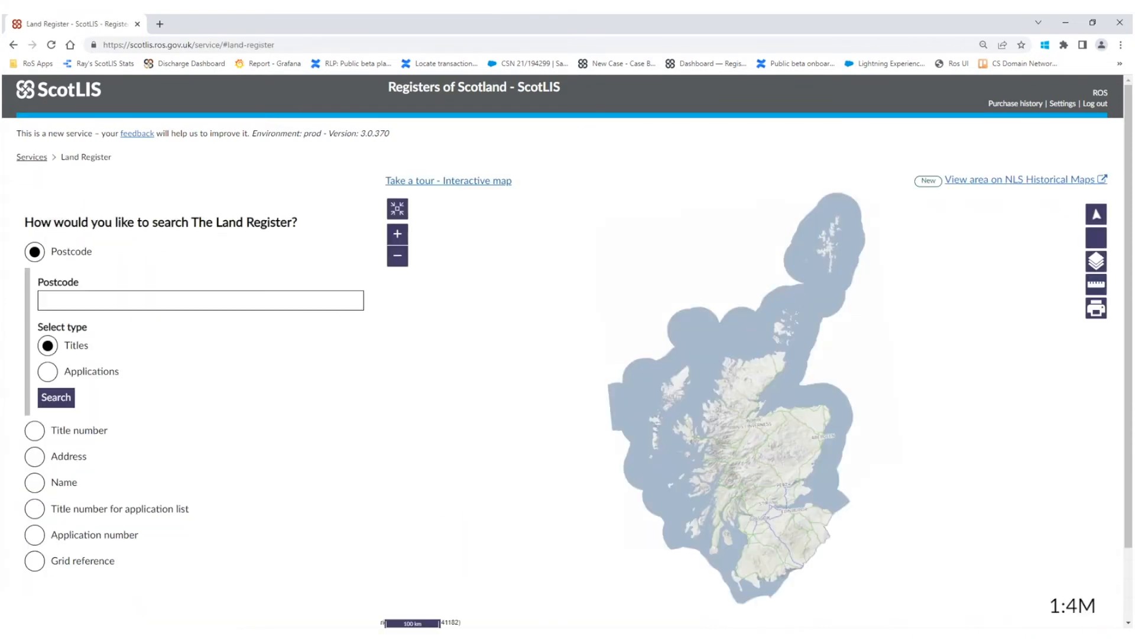
- Query the open land between Cunningham Way and Staney Hill Road in Lerwick on the Land Register map
scroll(844, 237, up, 5)
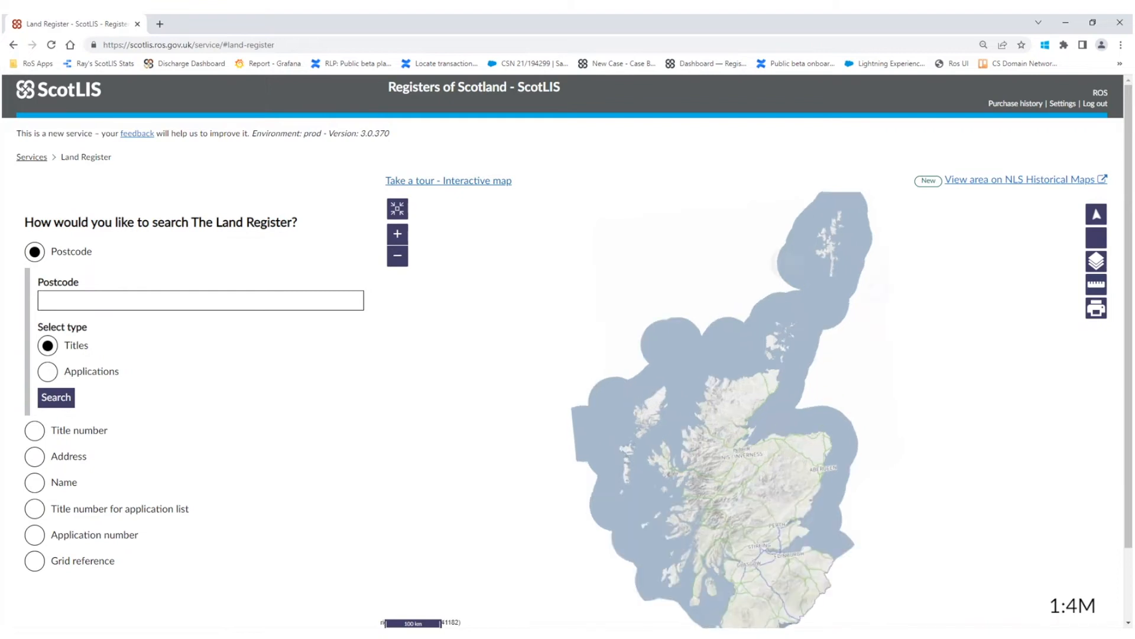
scroll(769, 363, up, 4)
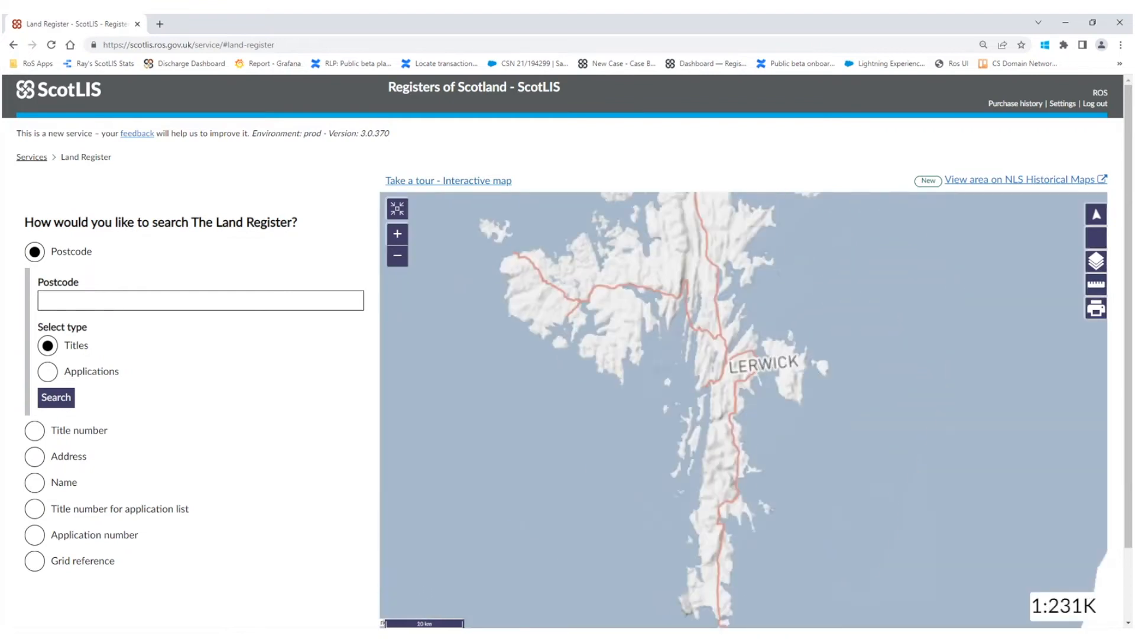
scroll(734, 376, up, 3)
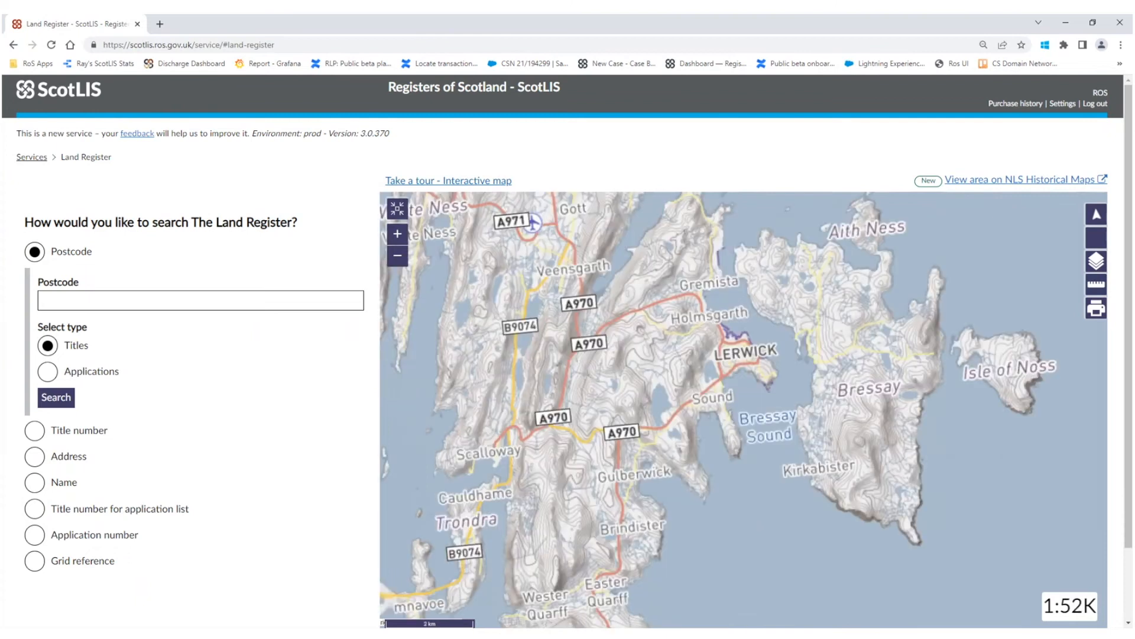
scroll(658, 332, up, 2)
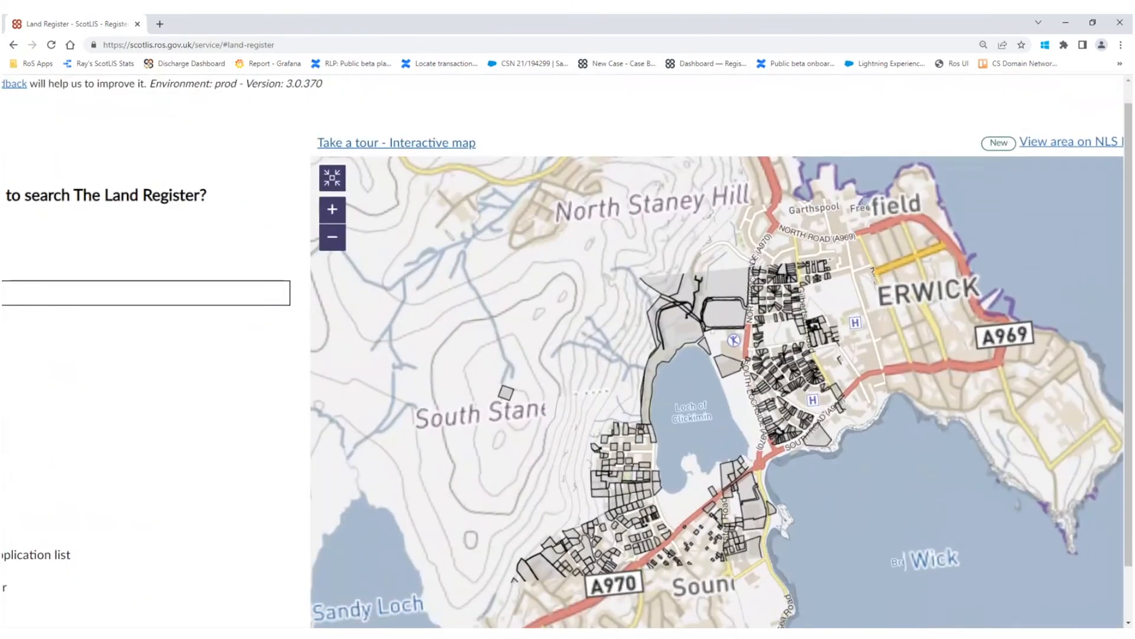
scroll(568, 343, up, 2)
drag(568, 348, 591, 404)
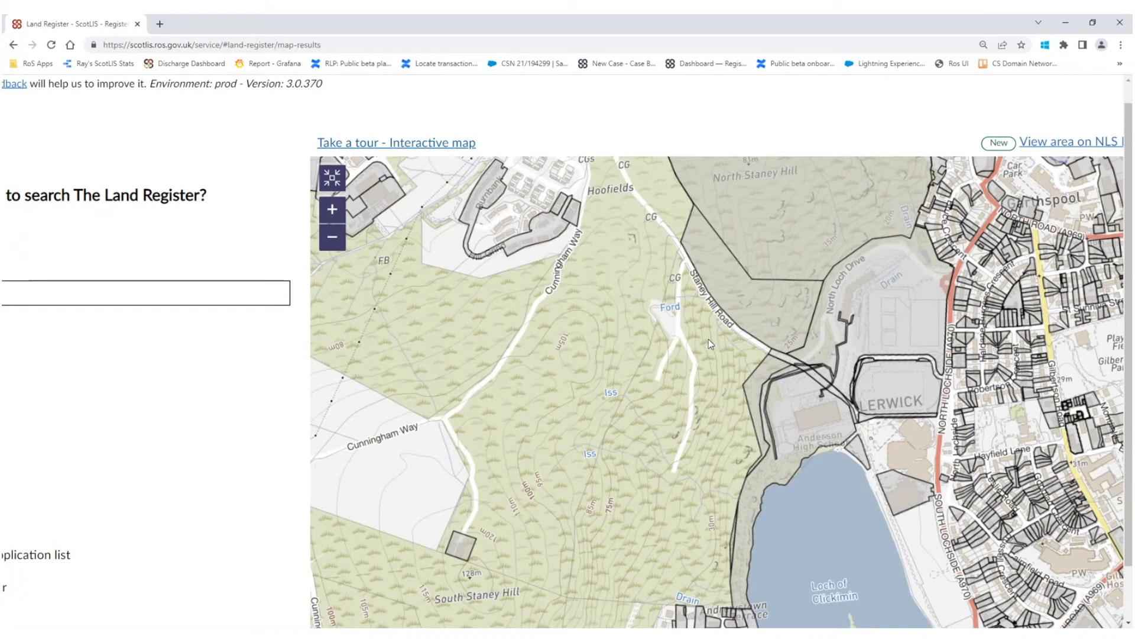
scroll(709, 338, down, 3)
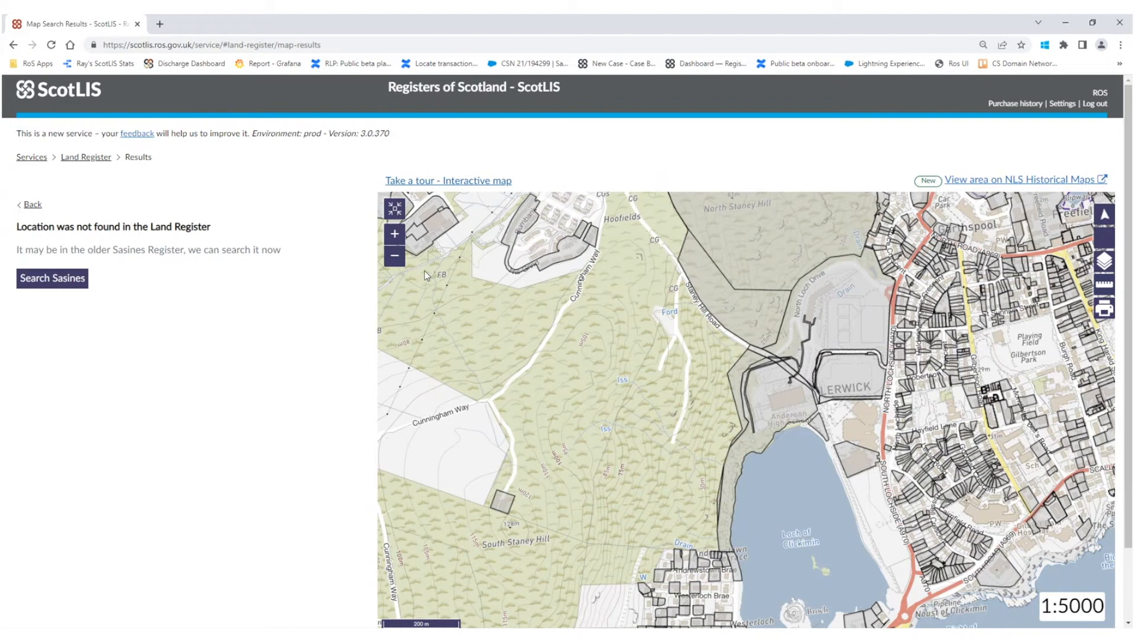
- Open the property summary for the North Staneyhill, Lerwick title and follow its Sasine Search link
click(716, 290)
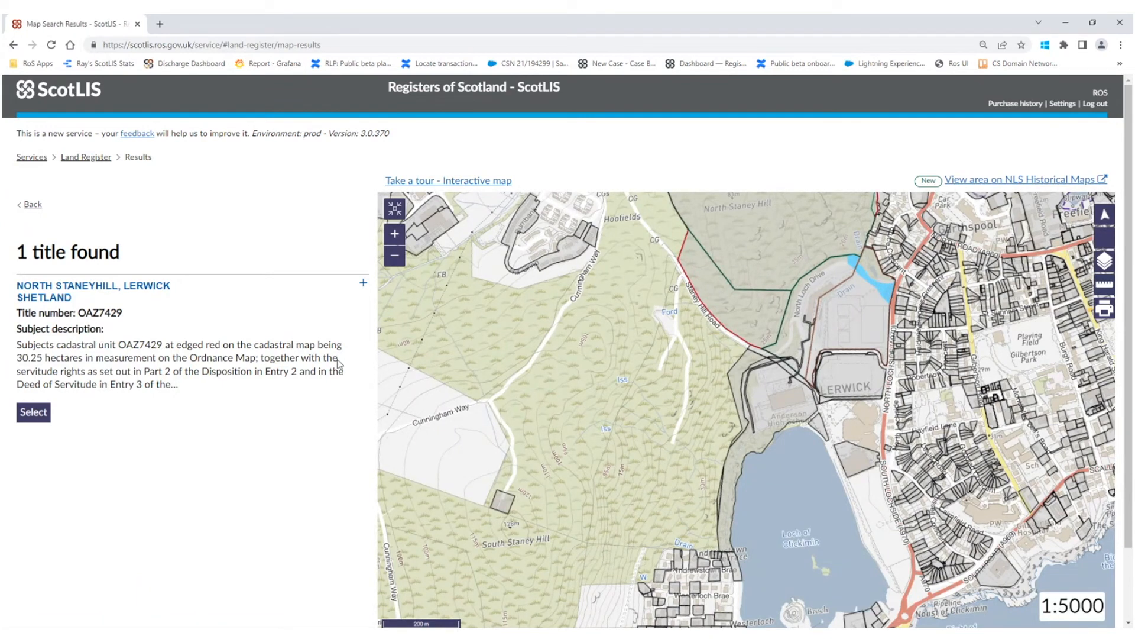
click(42, 417)
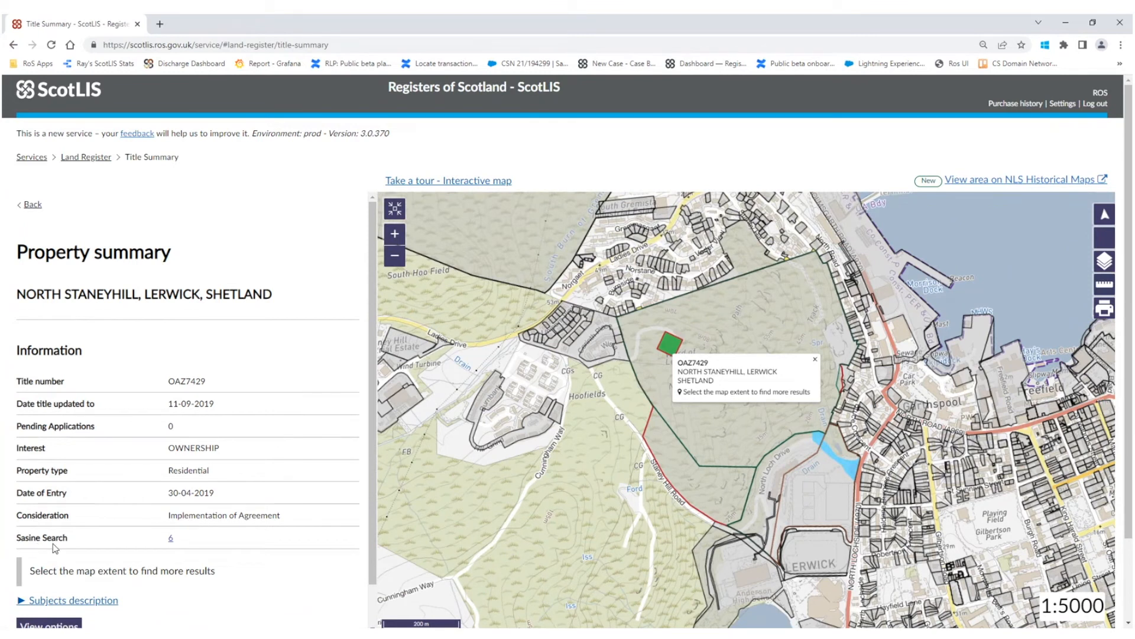
click(171, 538)
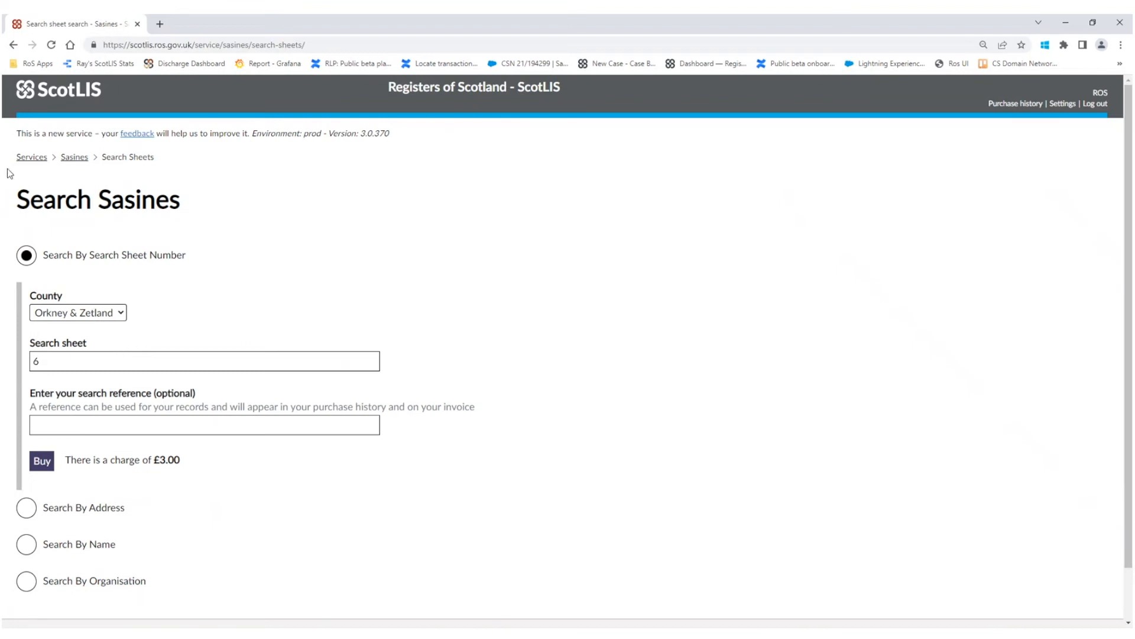
- Return to the Land Register map and open the area measuring tool with metre² as the unit
click(31, 159)
click(71, 231)
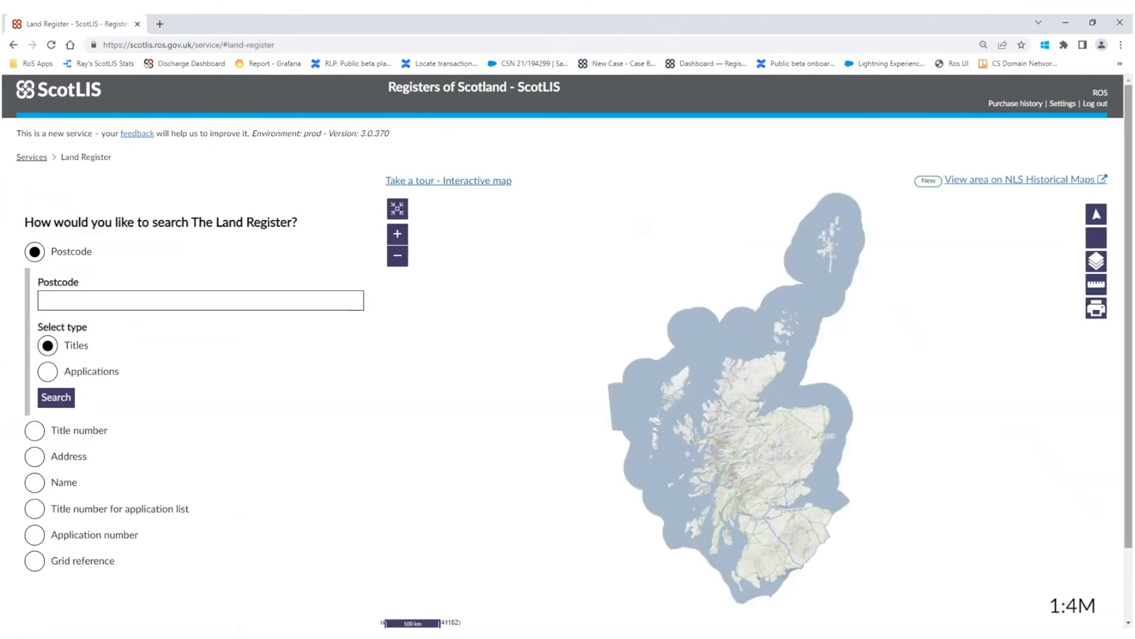
click(1097, 284)
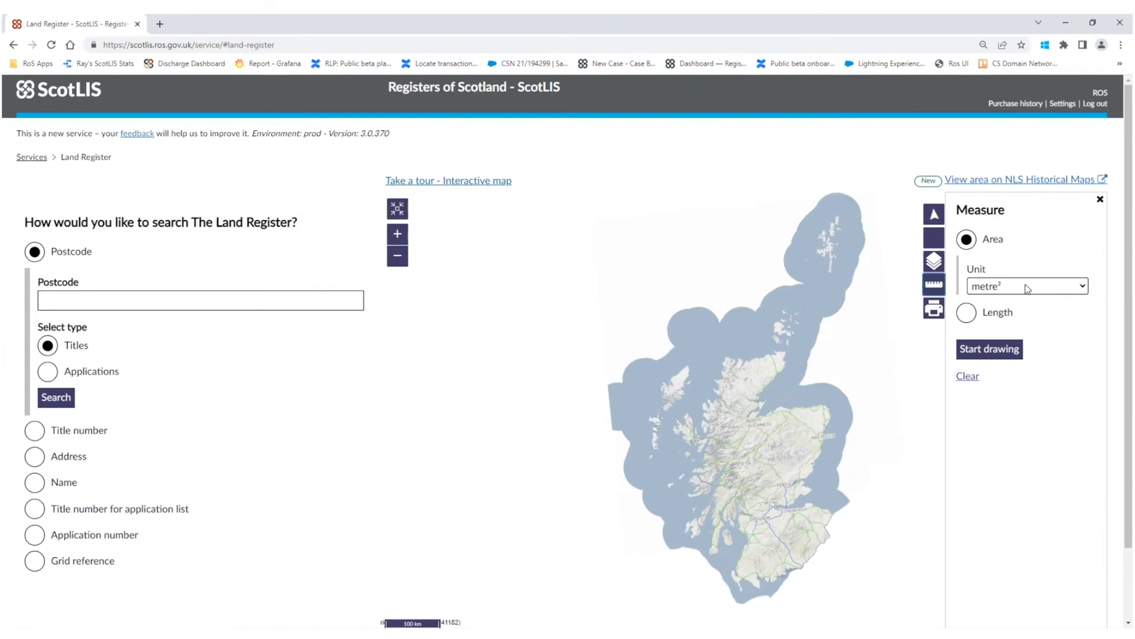
click(1028, 288)
click(1013, 356)
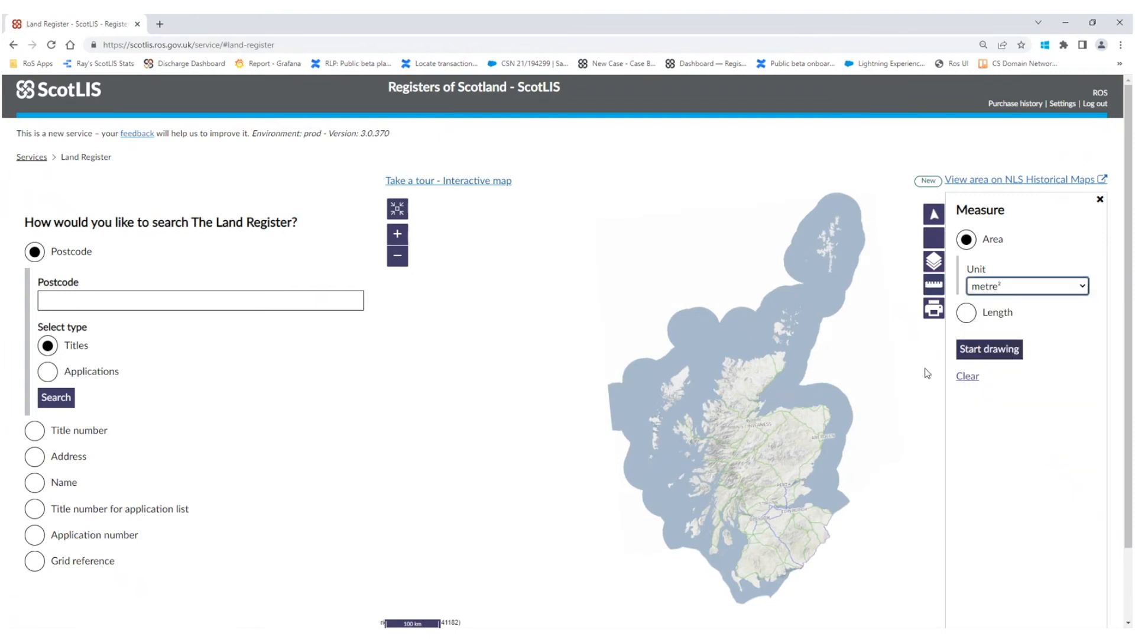
- Draw a four-sided measuring area of about 4,236 m² on the open land west of Staney Hill Road in Lerwick, and clear it
scroll(831, 254, up, 3)
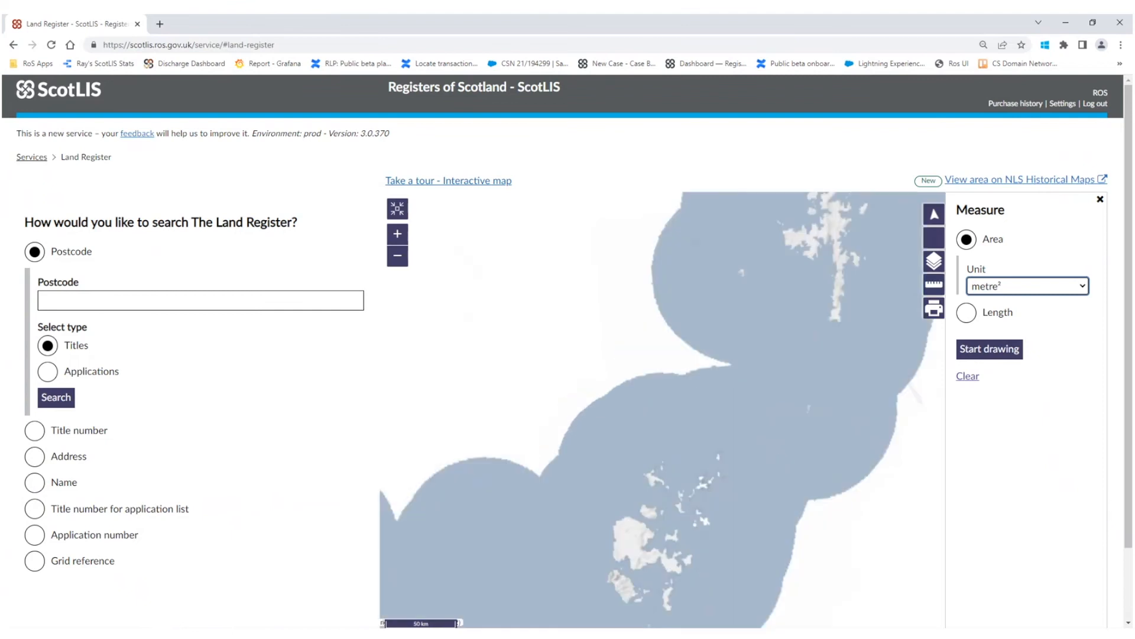
drag(831, 257, 726, 333)
scroll(754, 327, up, 4)
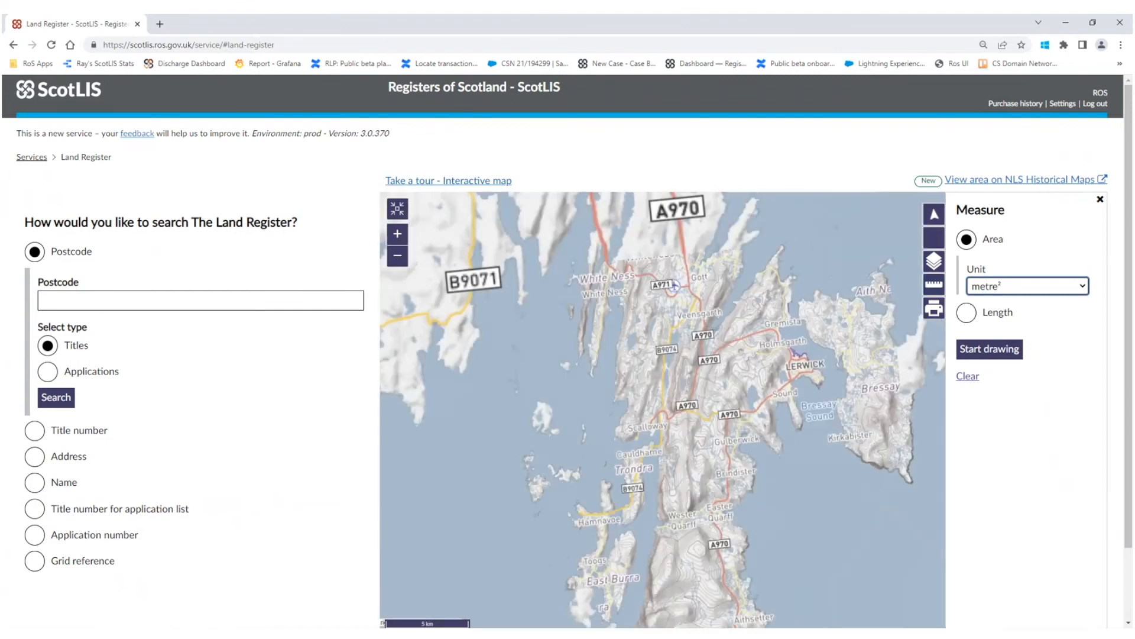
scroll(769, 397, up, 2)
drag(659, 210, 668, 328)
scroll(669, 322, up, 2)
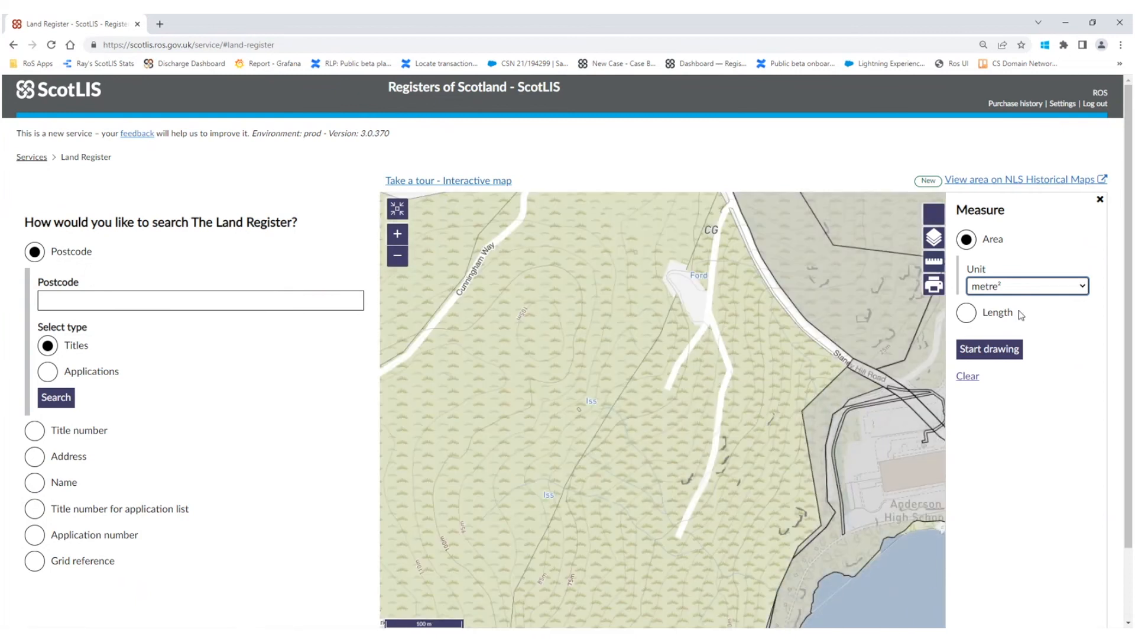
click(981, 350)
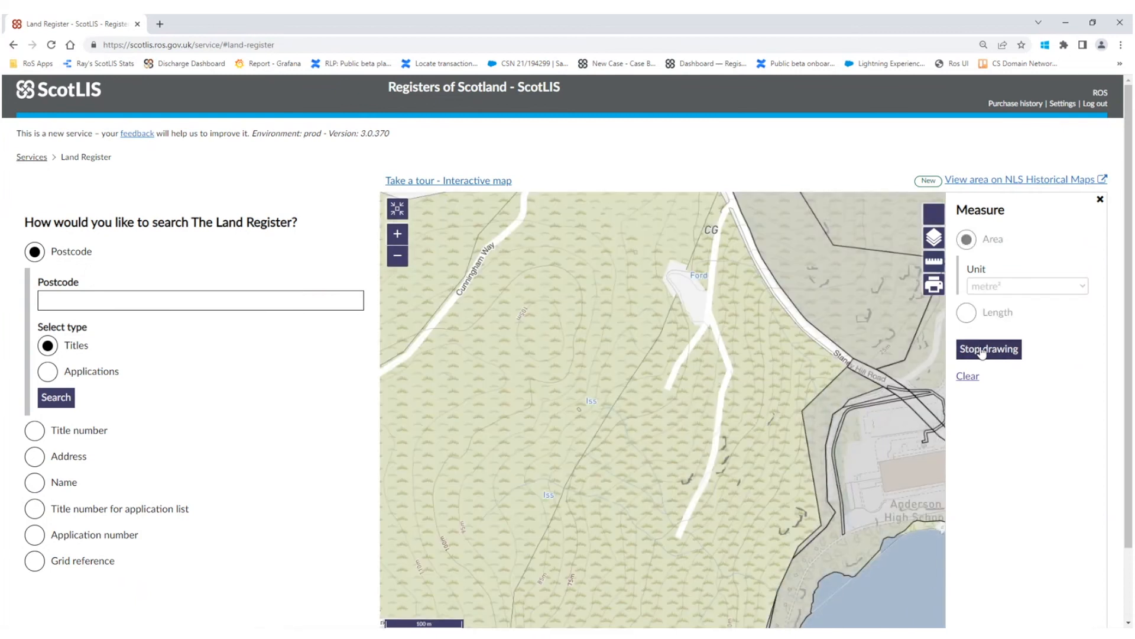
click(750, 342)
click(796, 363)
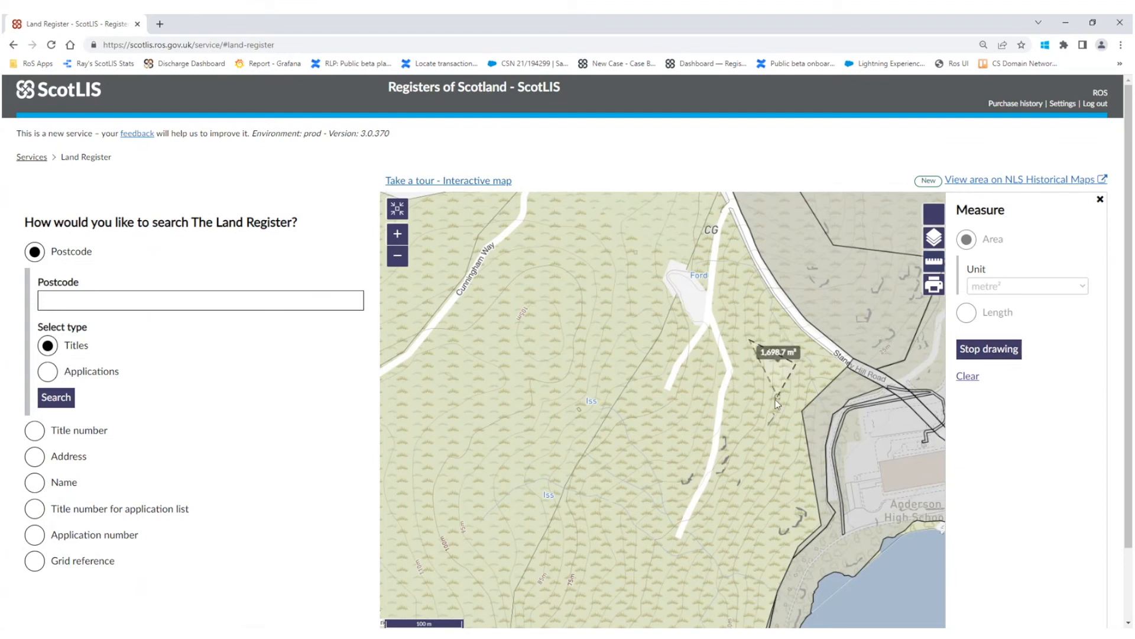
click(768, 402)
click(726, 376)
click(750, 341)
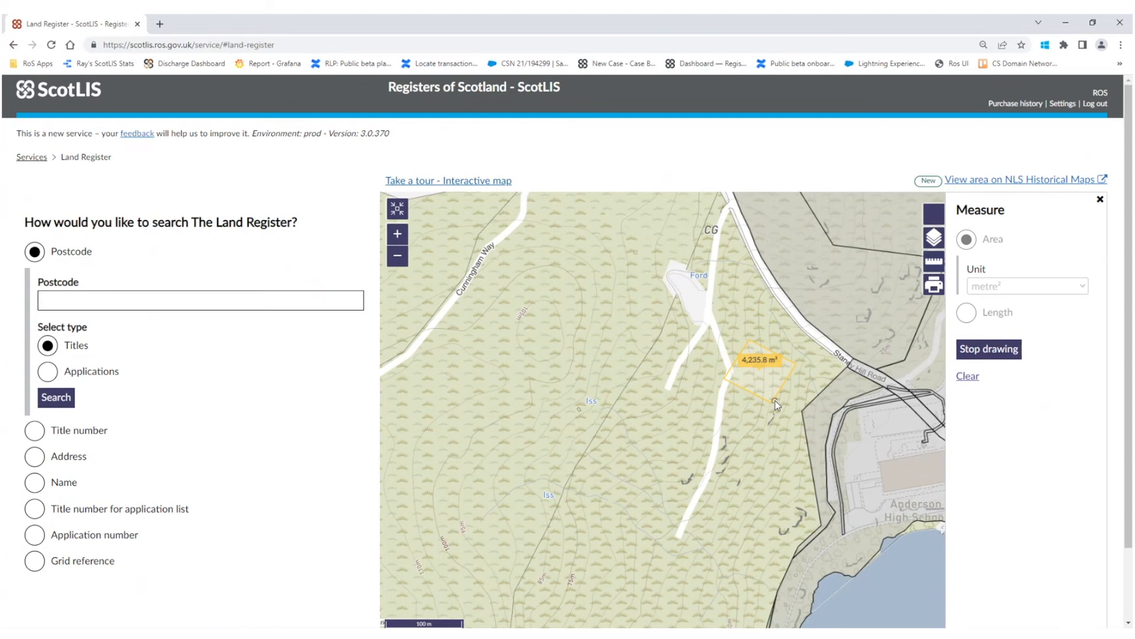
click(968, 376)
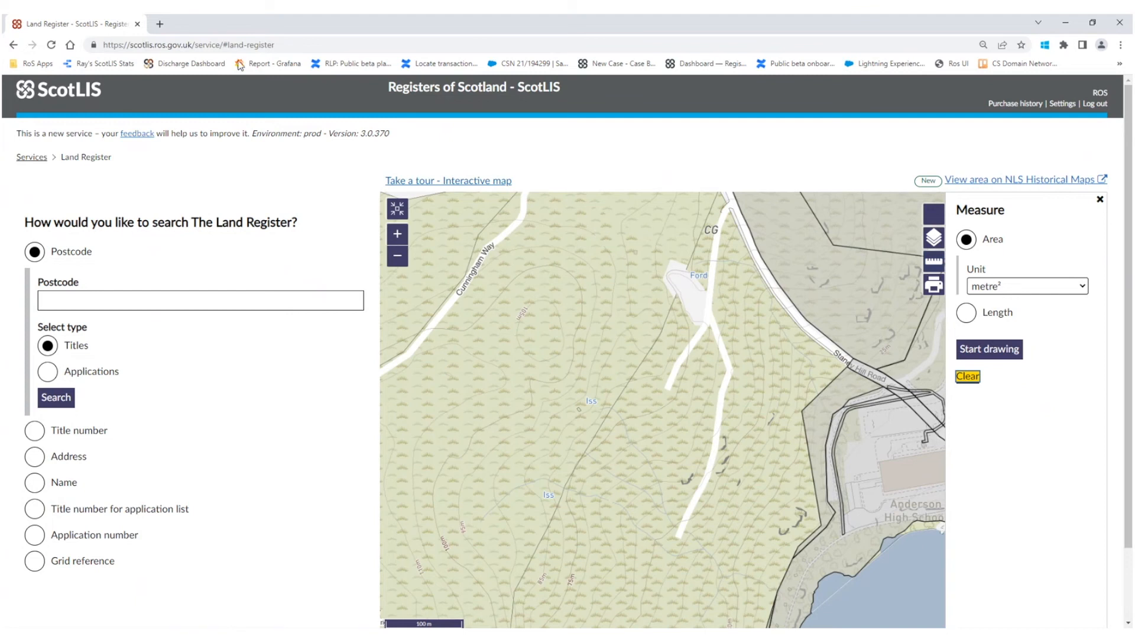
- Review the What's new announcements, and return to the Land Register map with the measuring tool closed
click(81, 93)
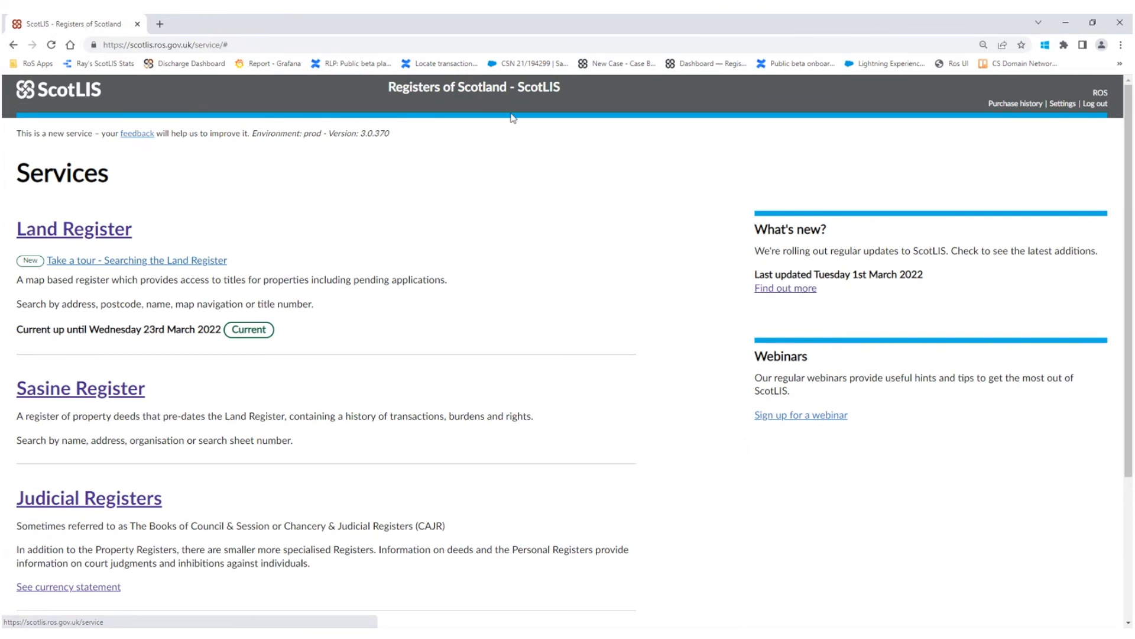
click(799, 290)
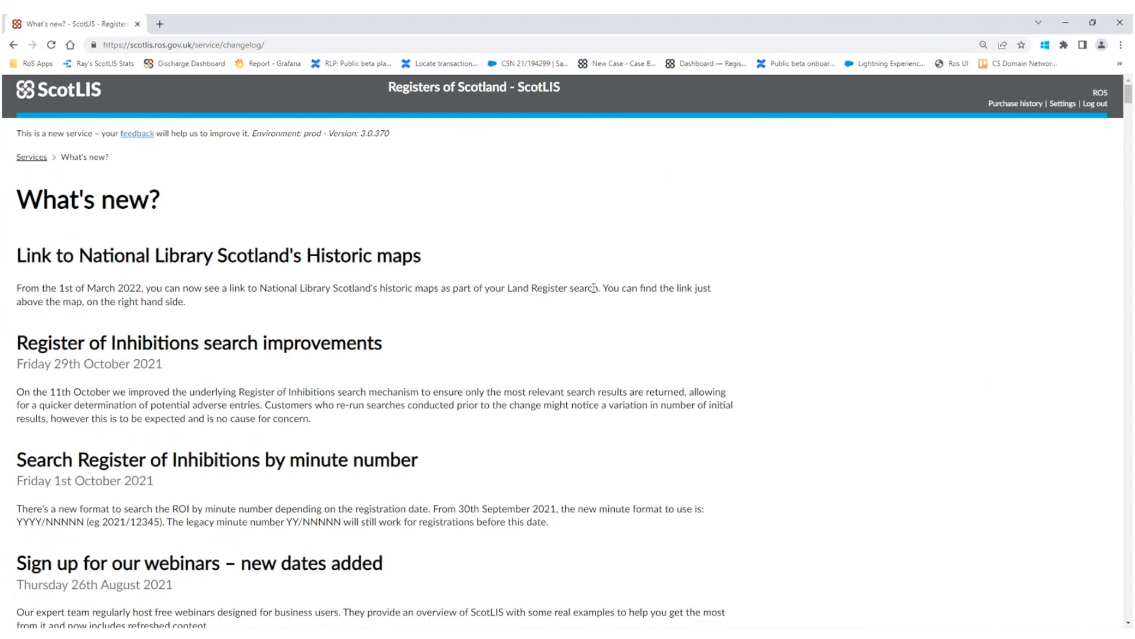
click(48, 159)
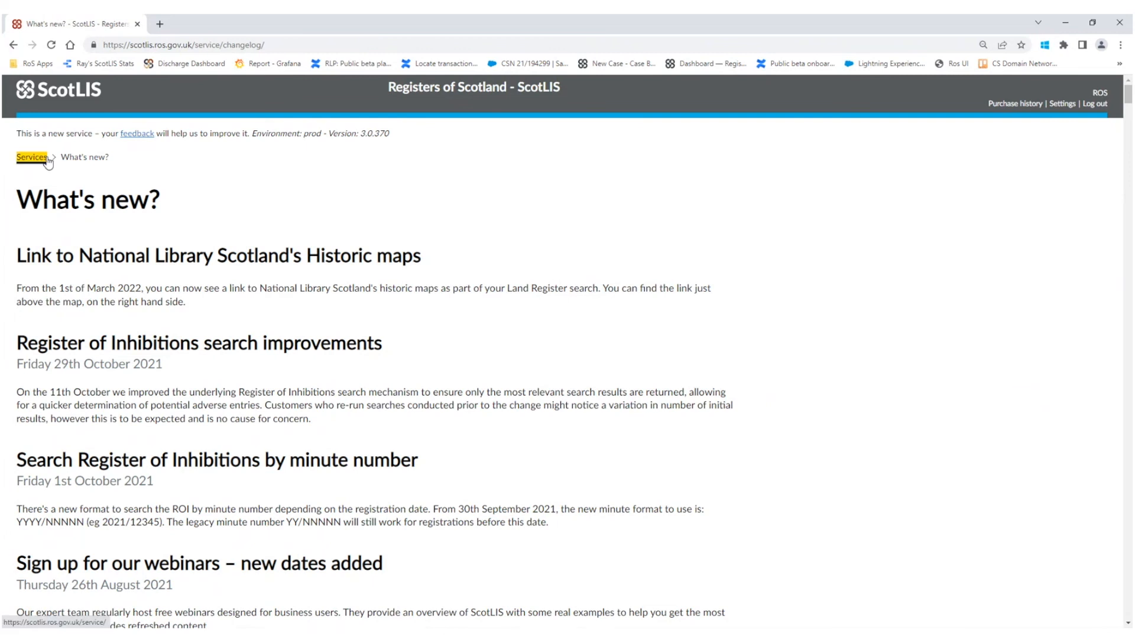
click(50, 228)
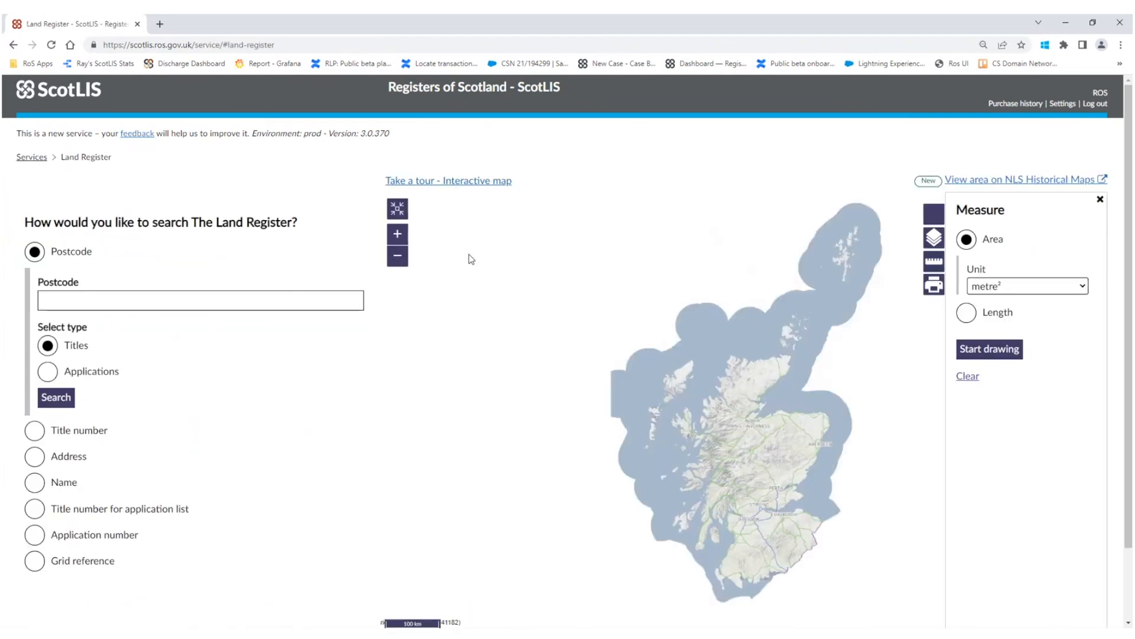
click(1100, 200)
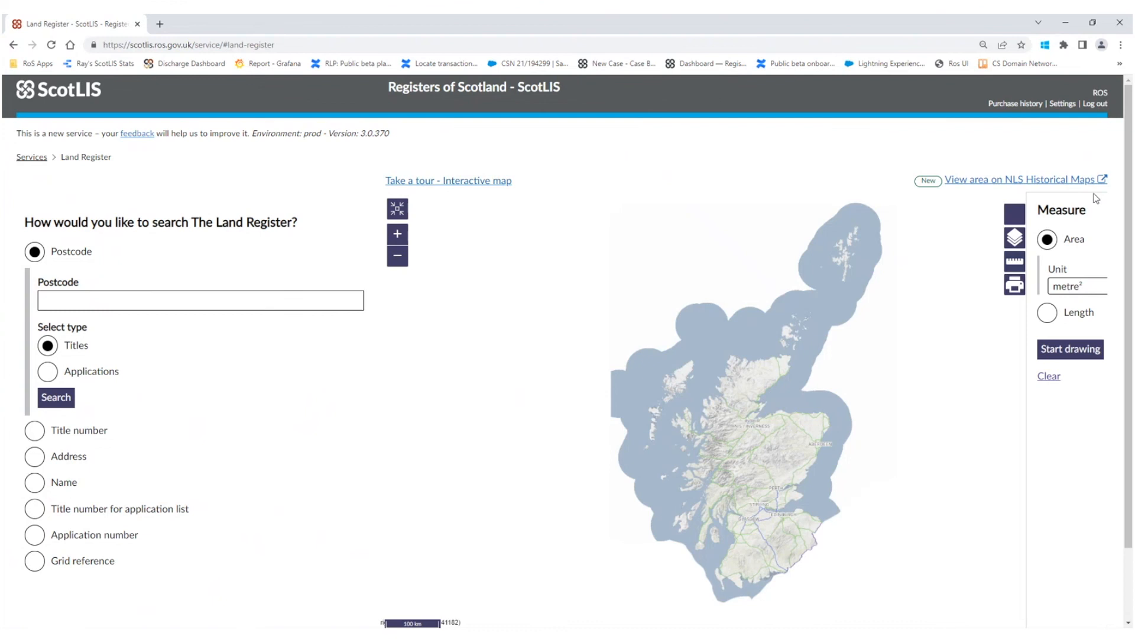